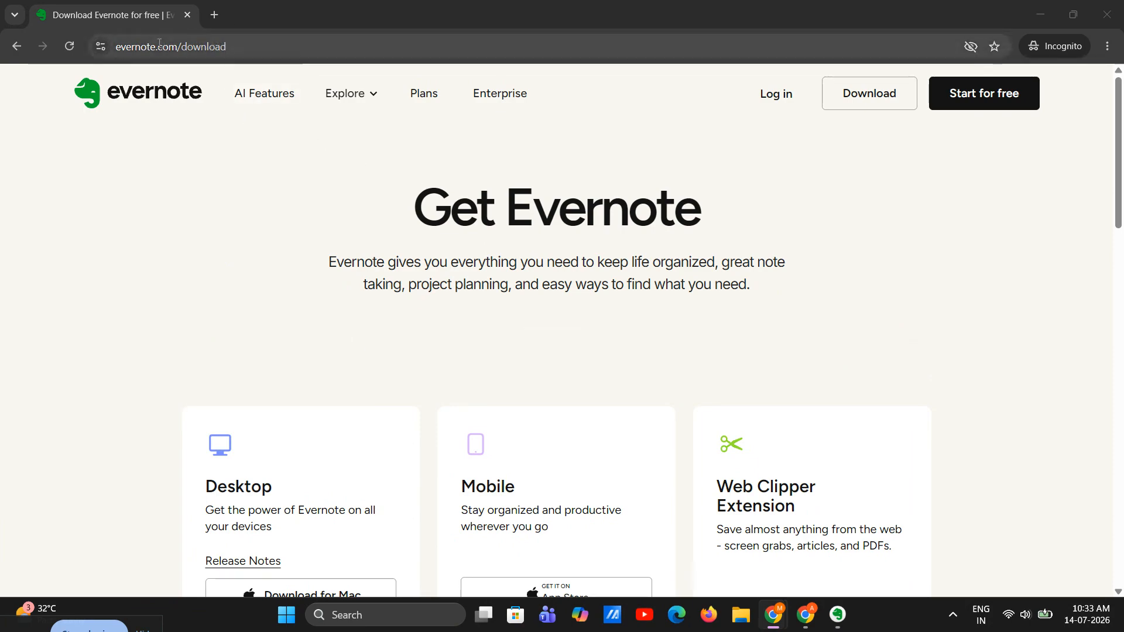
# Switch to the Evernote desktop app and look at the options for the signed-in account.
pyautogui.click(178, 48)
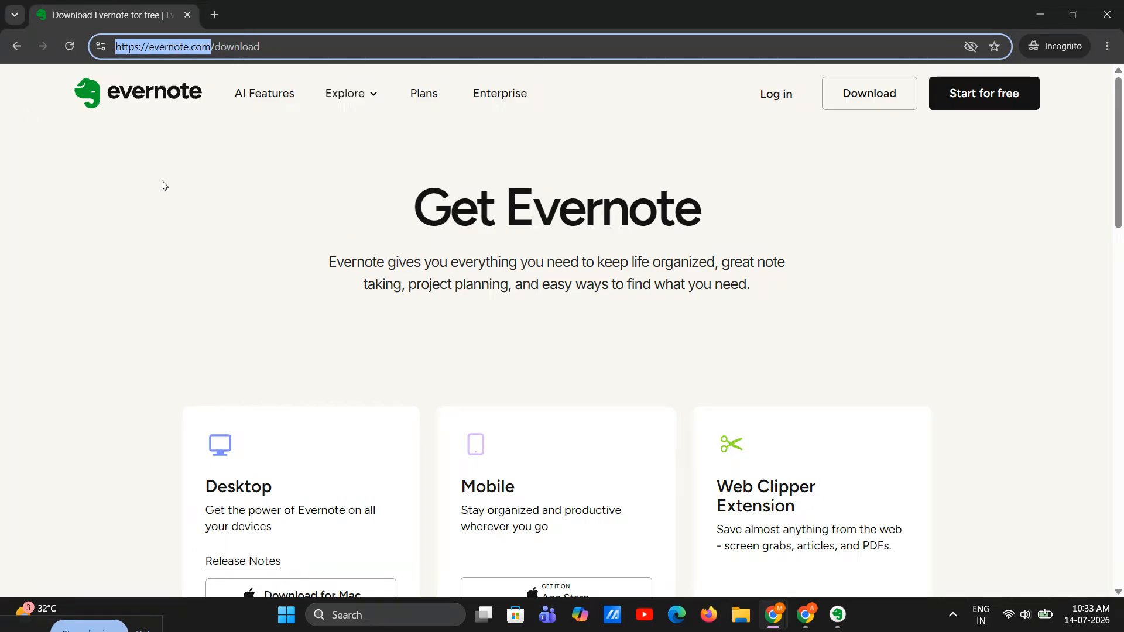
pyautogui.click(198, 184)
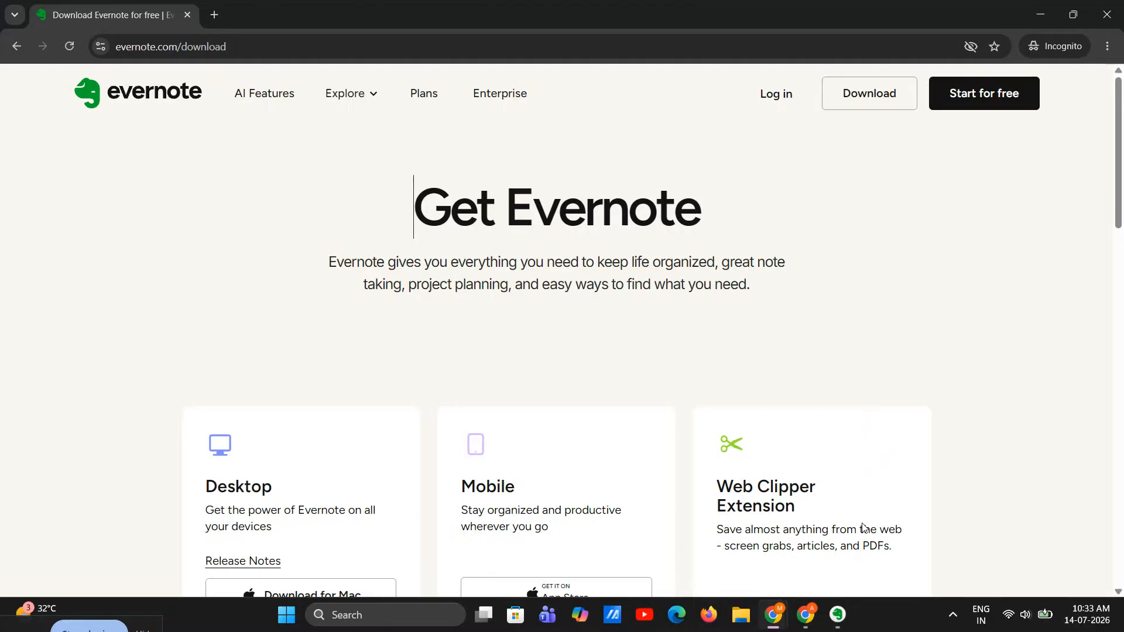
pyautogui.click(838, 615)
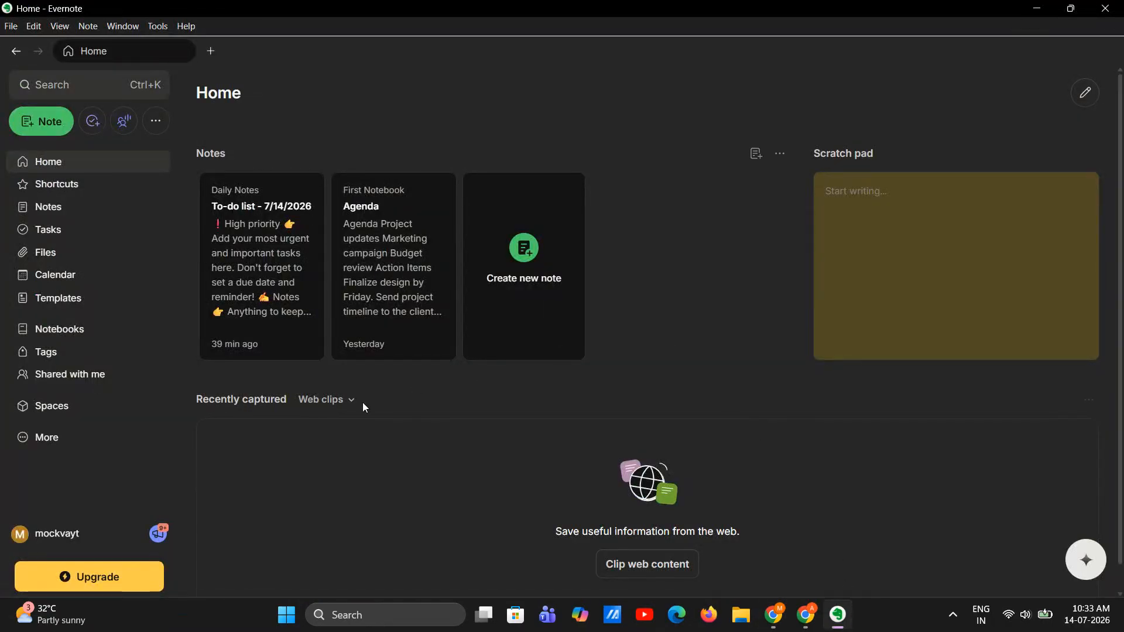
pyautogui.click(74, 535)
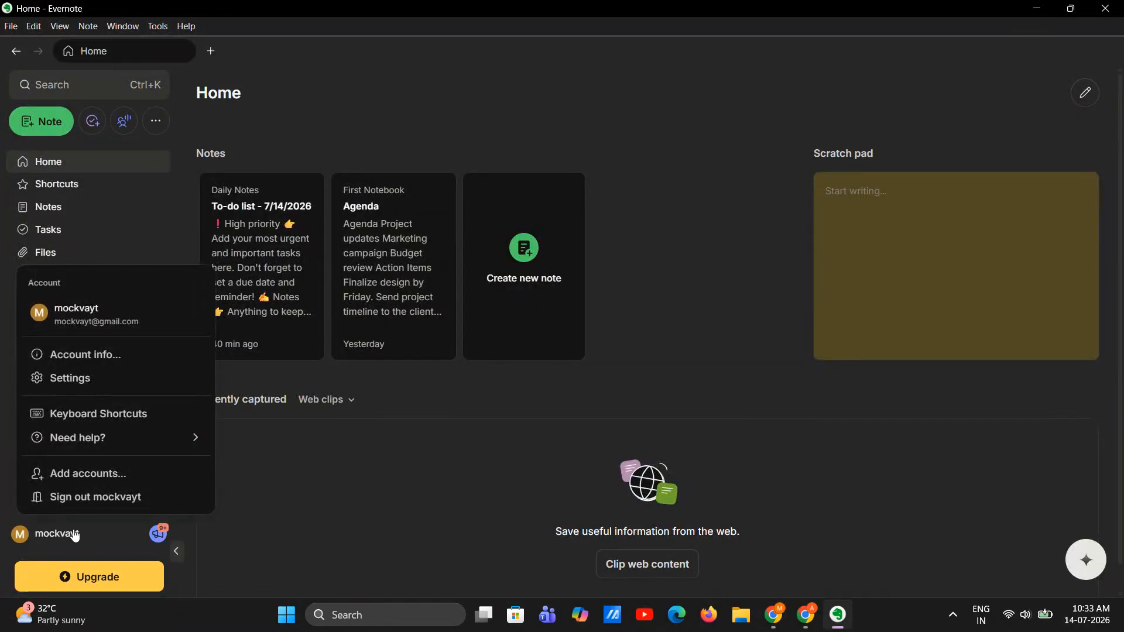
pyautogui.click(360, 492)
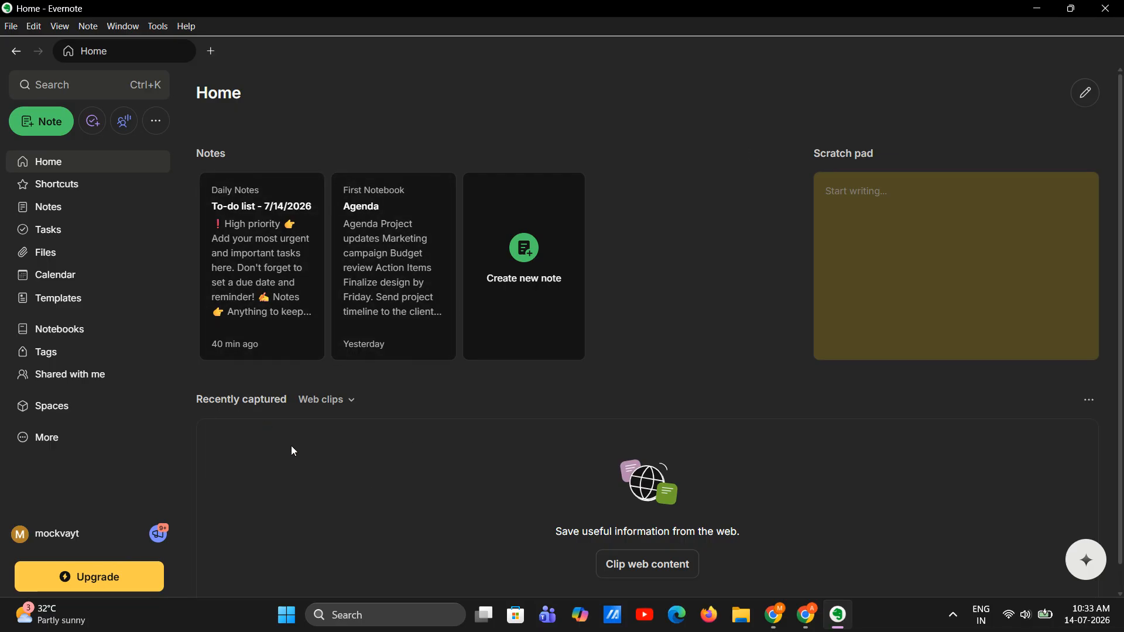
# Create a new note titled "Weekends" with a paragraph on weekend plans, from finishing the current book to planning goals for next week.
pyautogui.click(99, 211)
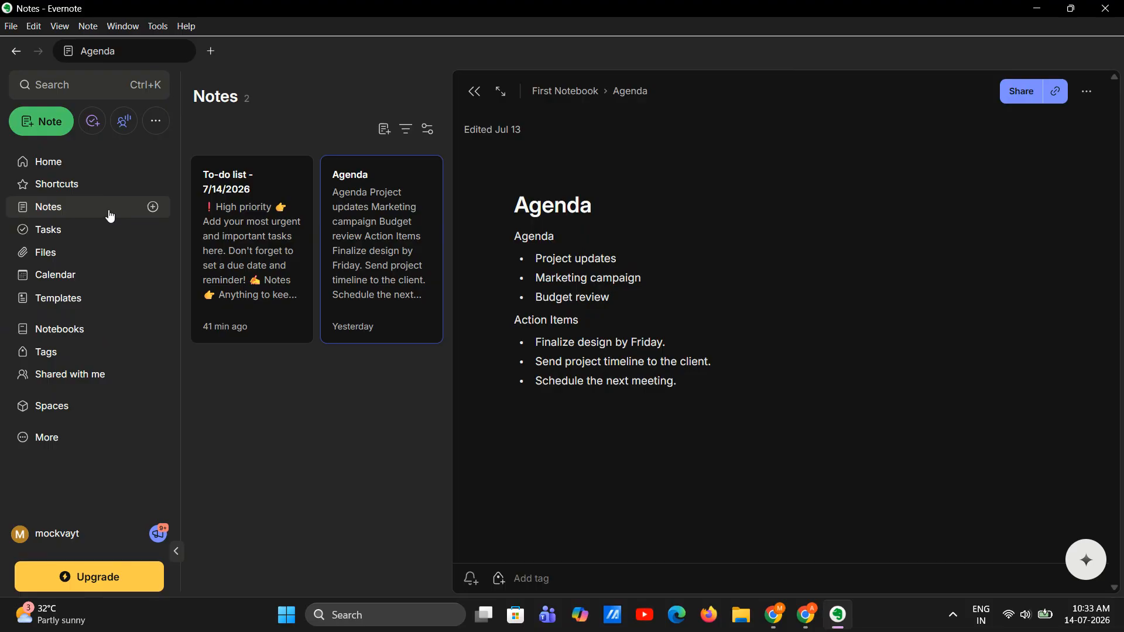
pyautogui.click(383, 130)
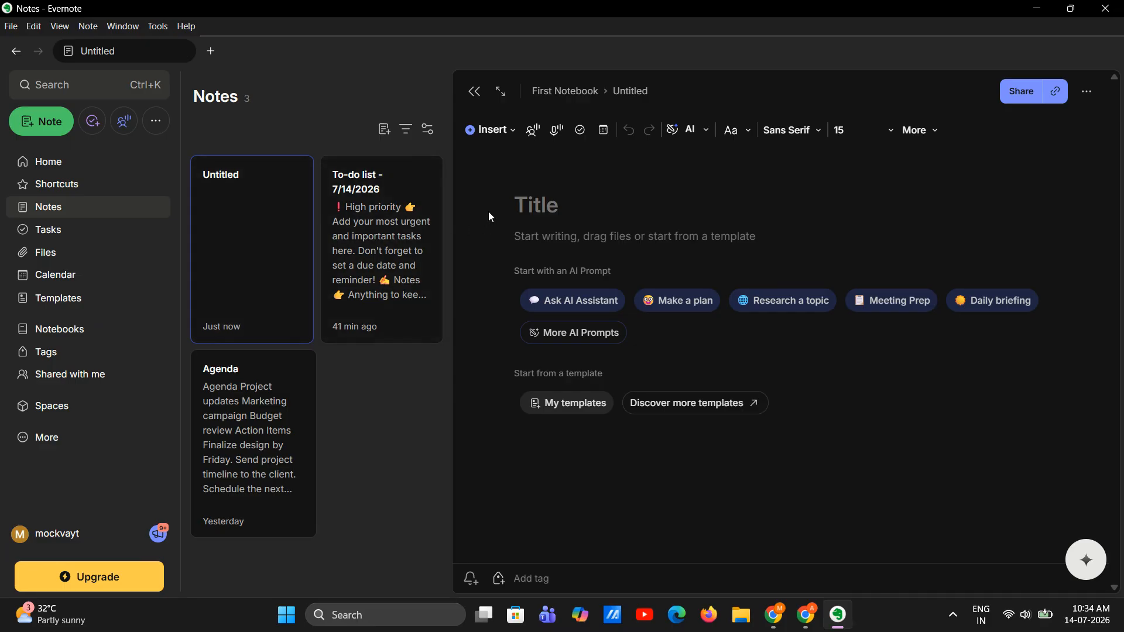
pyautogui.click(550, 205)
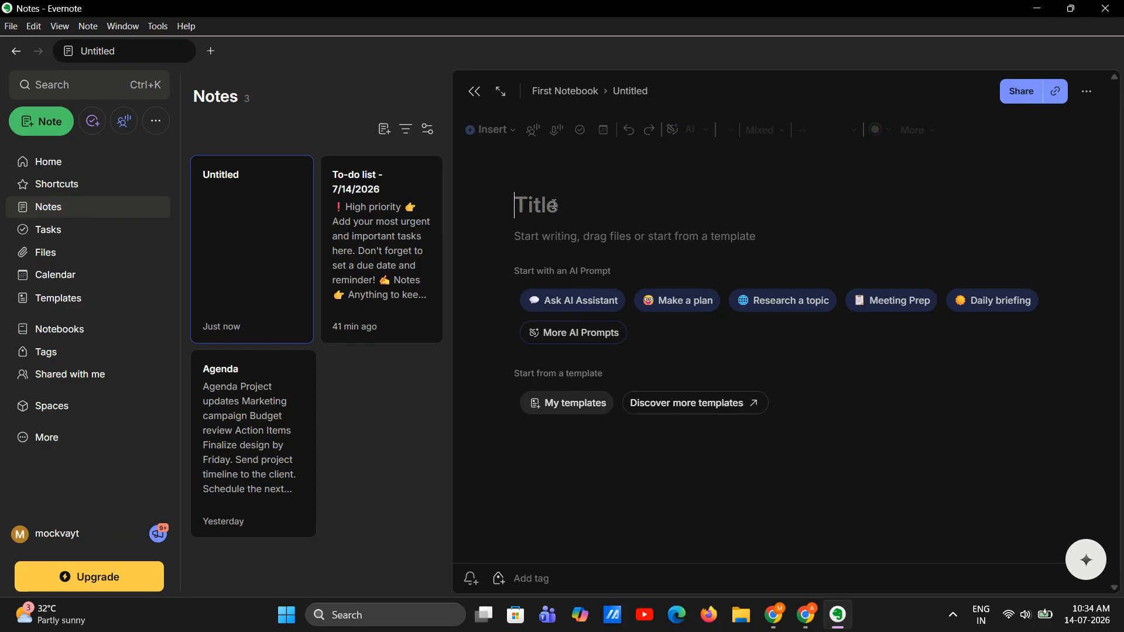
pyautogui.write('Weekends')
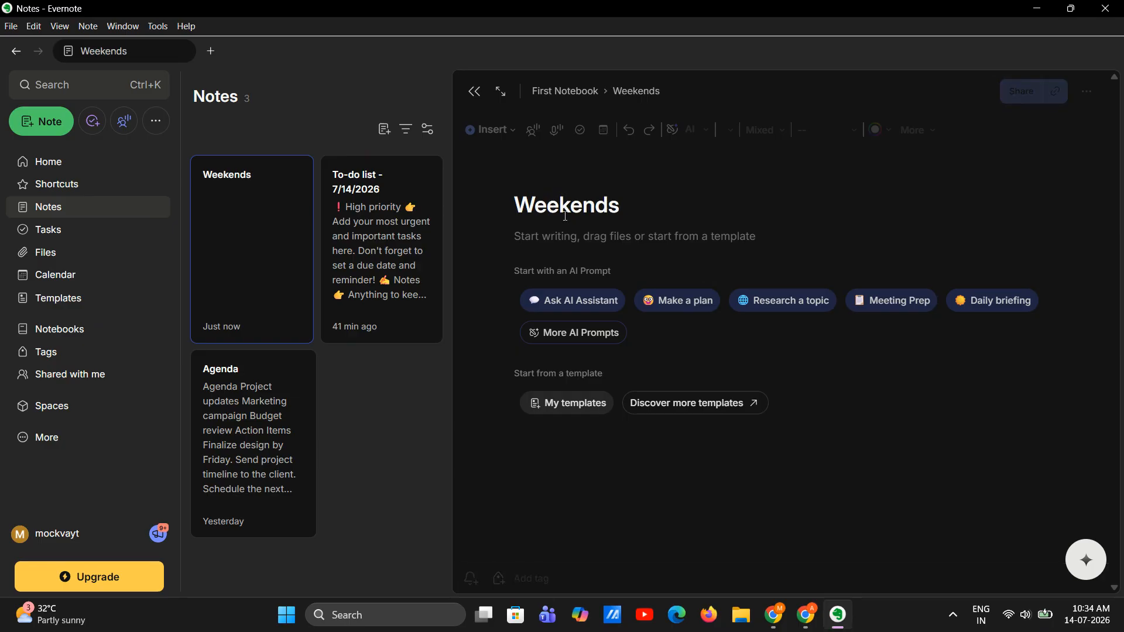
pyautogui.press('Return')
pyautogui.write("This weekend I want to finish reading my current book, clean my workspace, and organize my files. On Saturday afternoon, I'll buy groceries and prepare meals for the week. On Sunday, I'll go for a morning walk, call my family, and spend some time planning my goals for next week.")
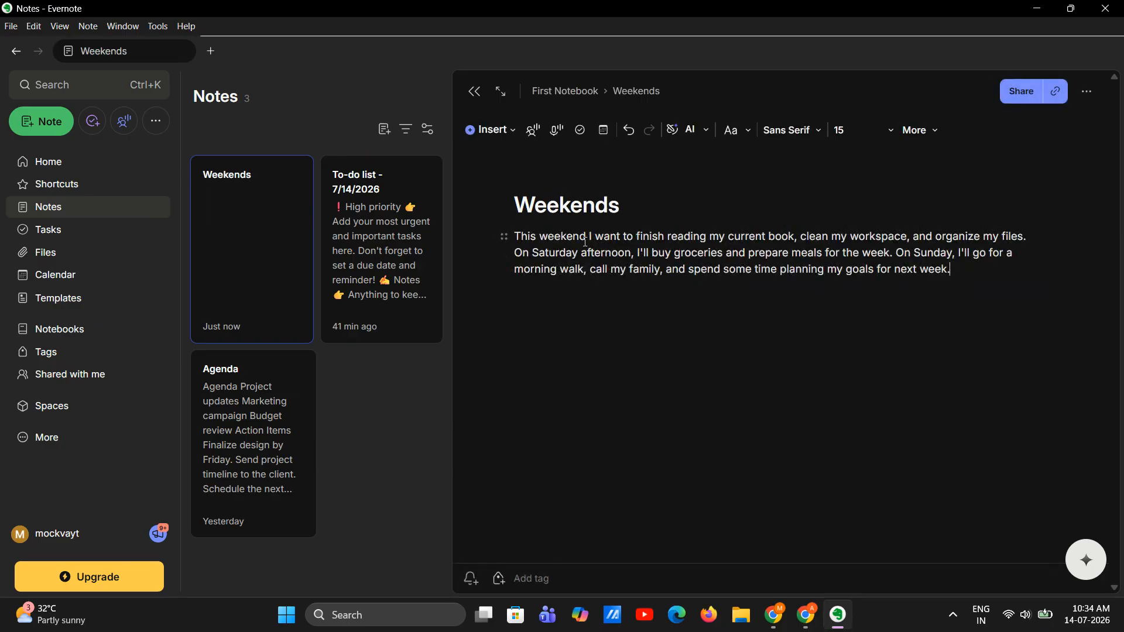
# Change the note's title to "Weekend plans".
pyautogui.click(627, 210)
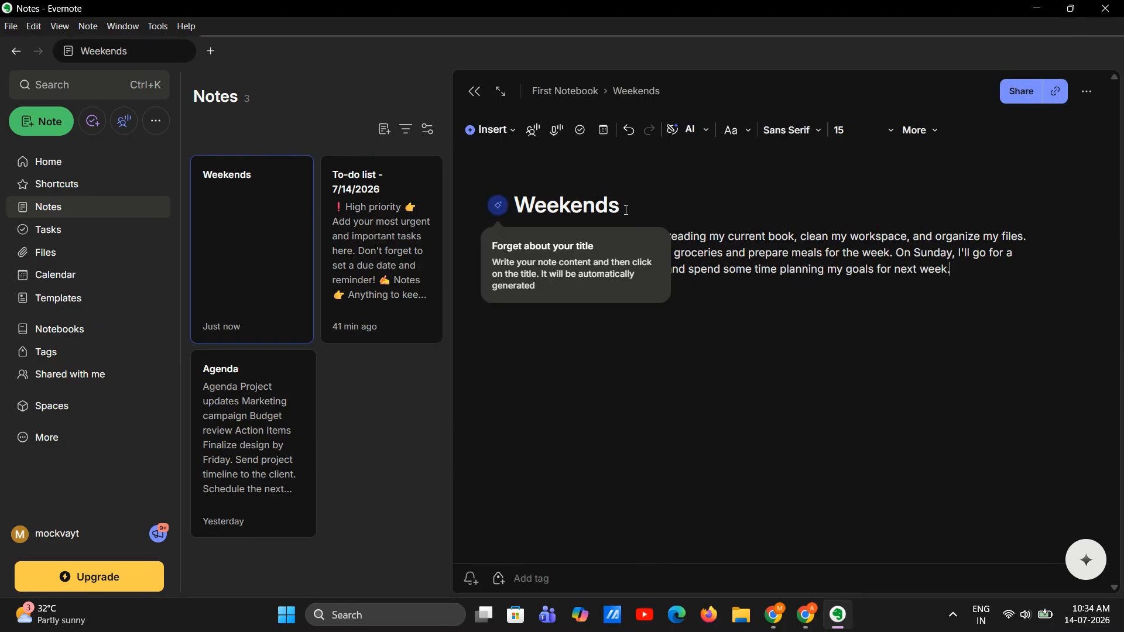
pyautogui.click(627, 211)
pyautogui.write('plan')
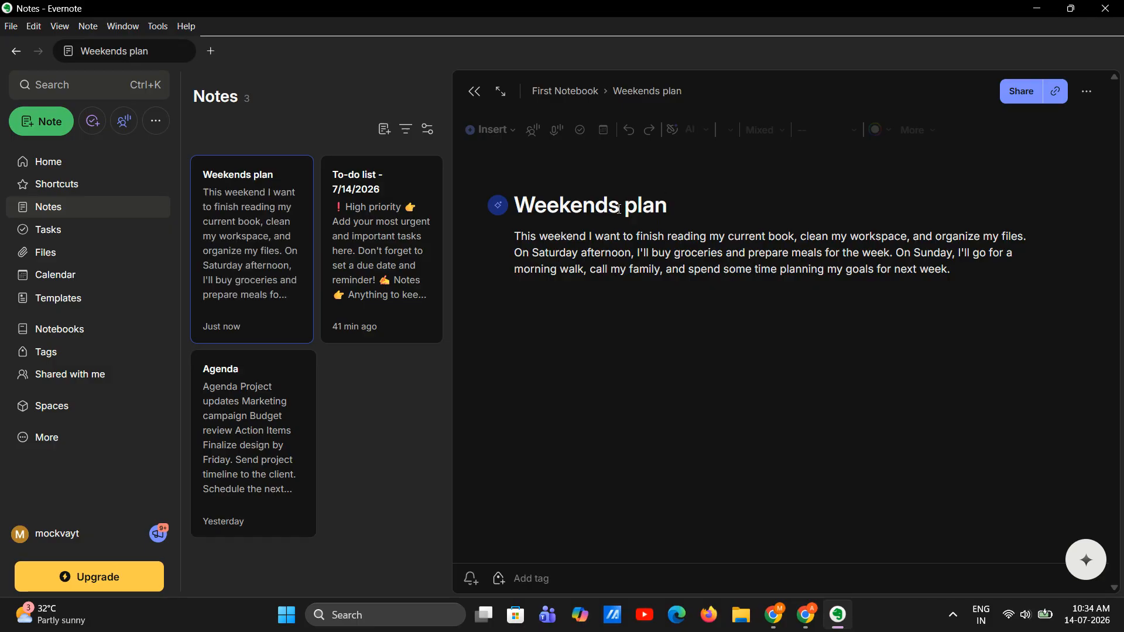
pyautogui.click(619, 208)
pyautogui.press('BackSpace')
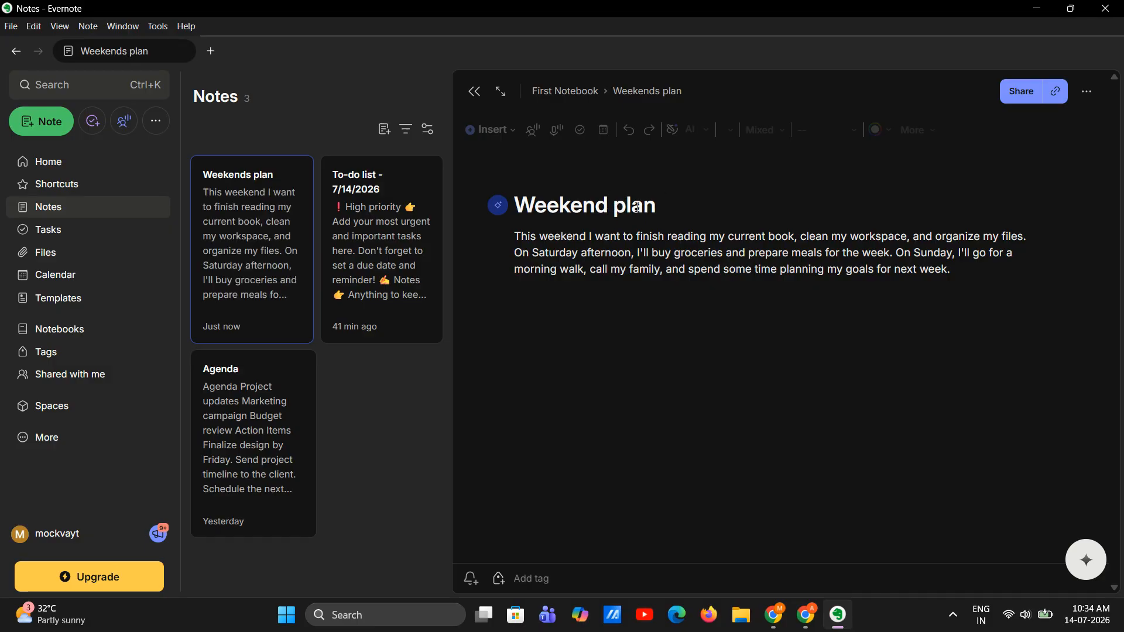
pyautogui.click(672, 199)
pyautogui.write('s')
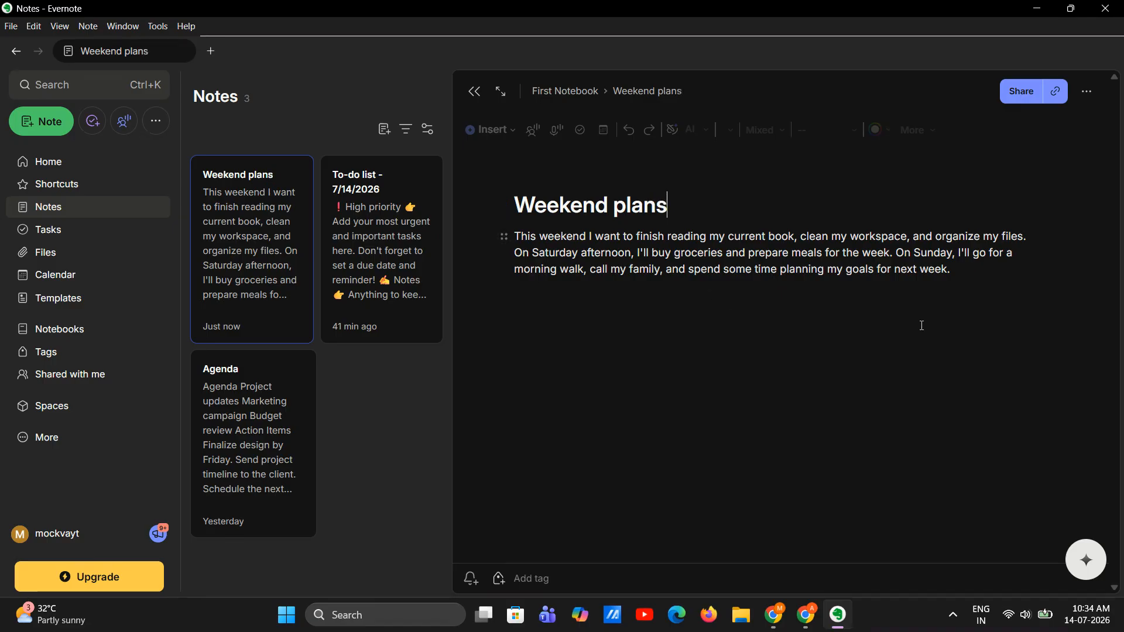
# Start a new line with "/" below the paragraph and examine the elements that can be inserted into the note.
pyautogui.click(949, 302)
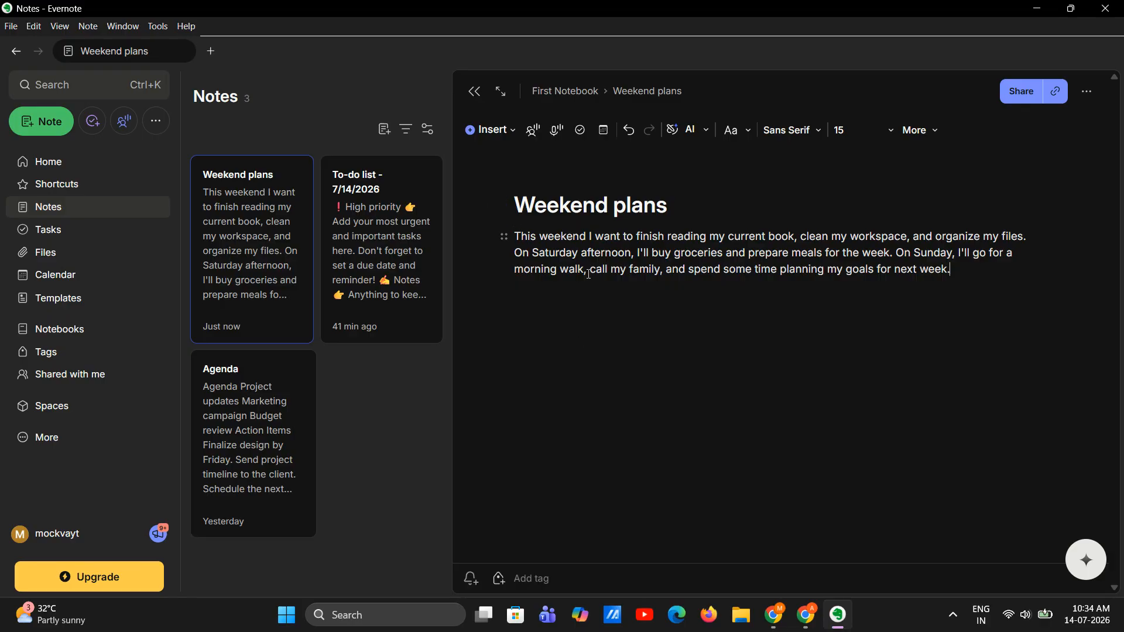
pyautogui.press('Return')
pyautogui.write('/')
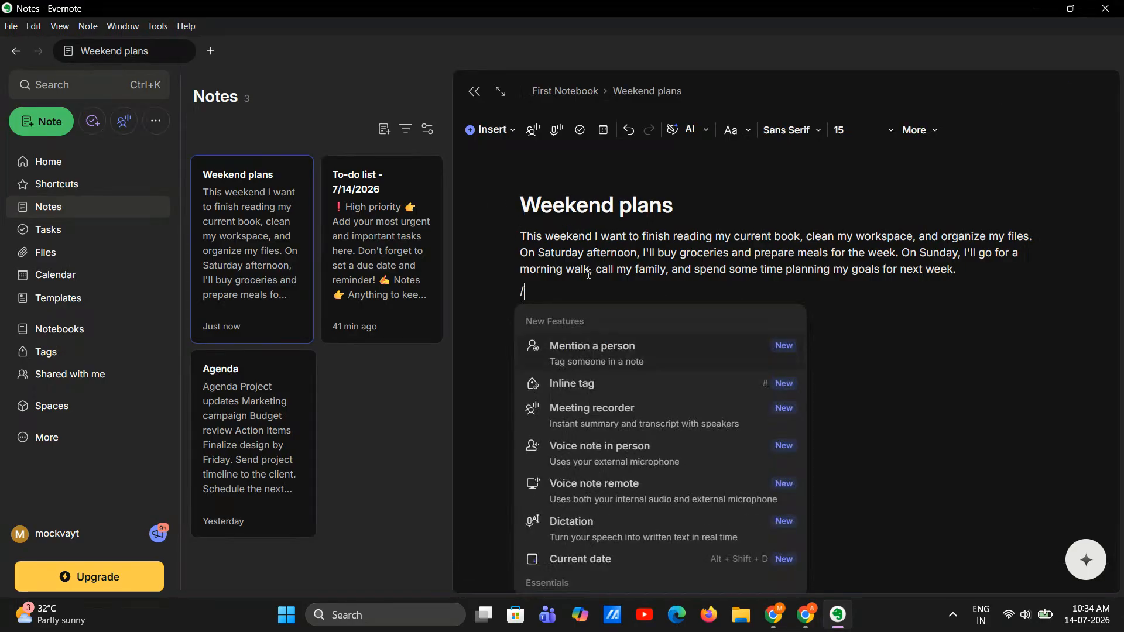
pyautogui.scroll(-10, 718, 439)
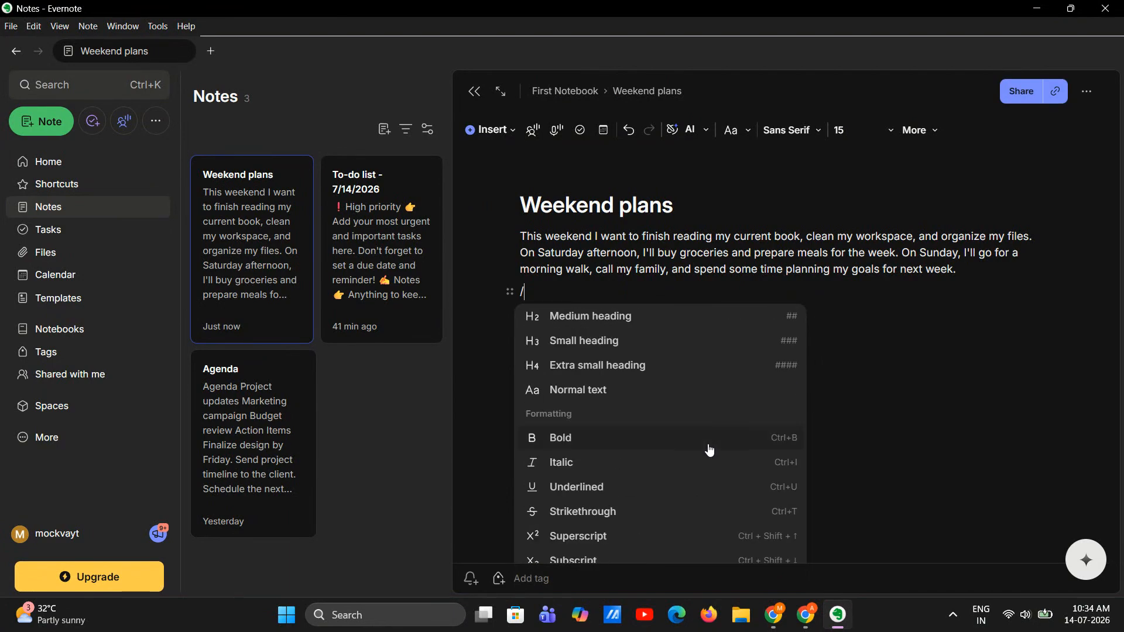
pyautogui.scroll(-10, 708, 452)
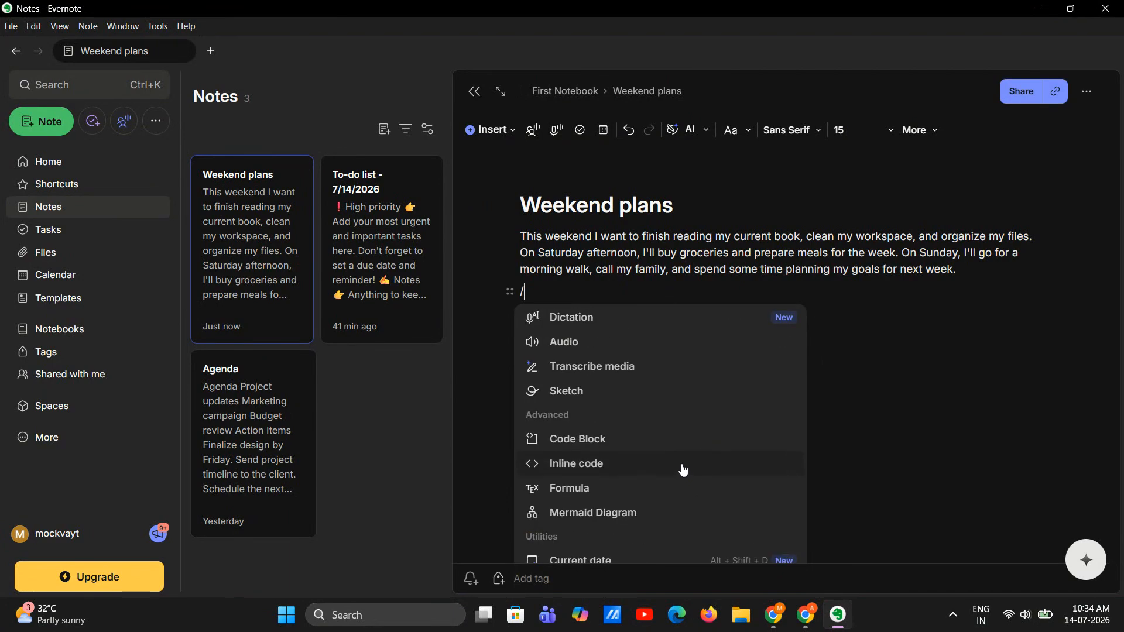
pyautogui.scroll(3, 577, 401)
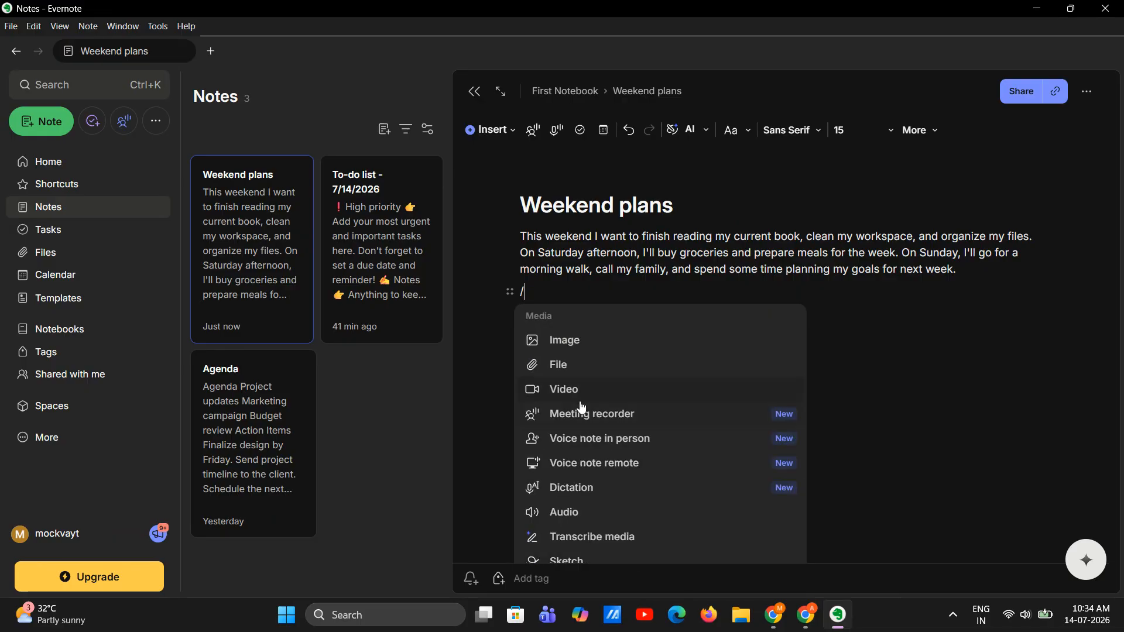
pyautogui.scroll(3, 582, 407)
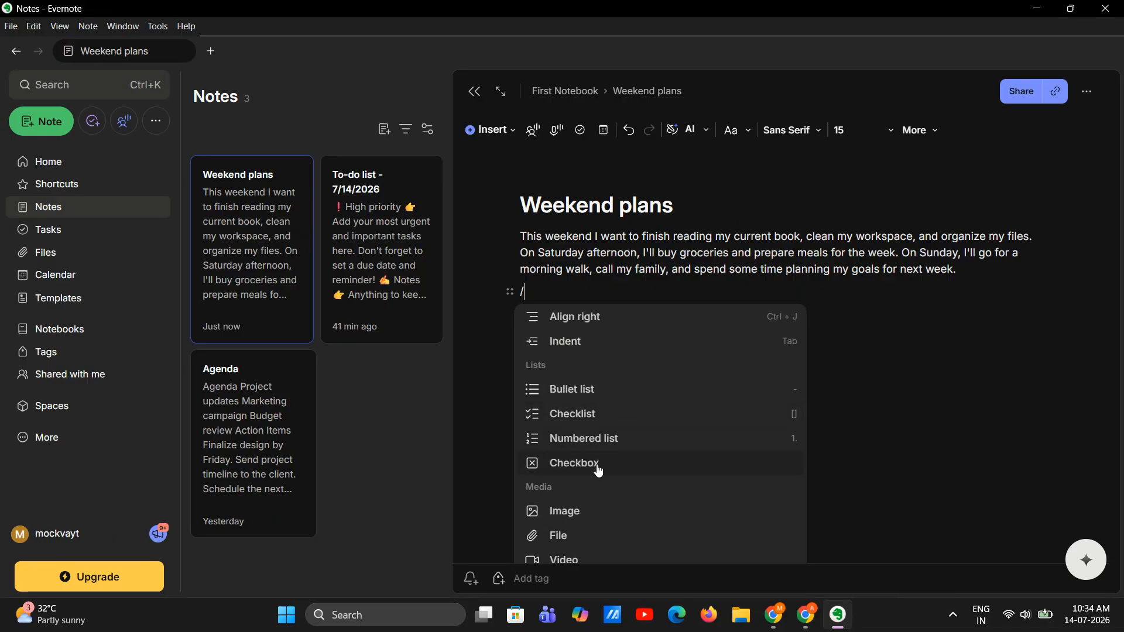
pyautogui.scroll(3, 598, 469)
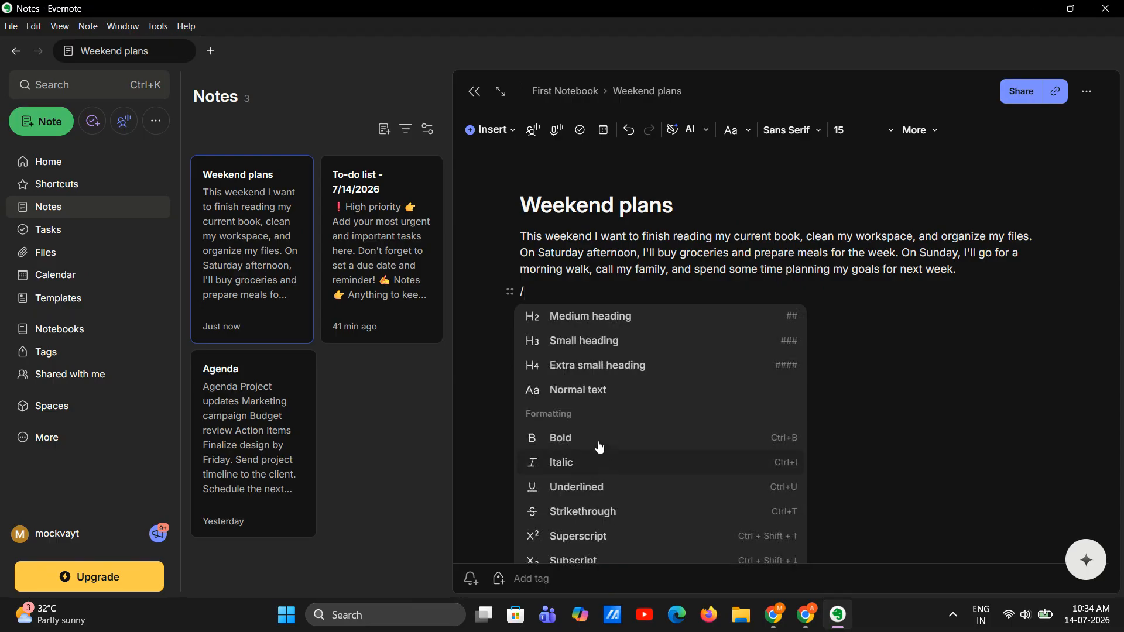
pyautogui.click(889, 380)
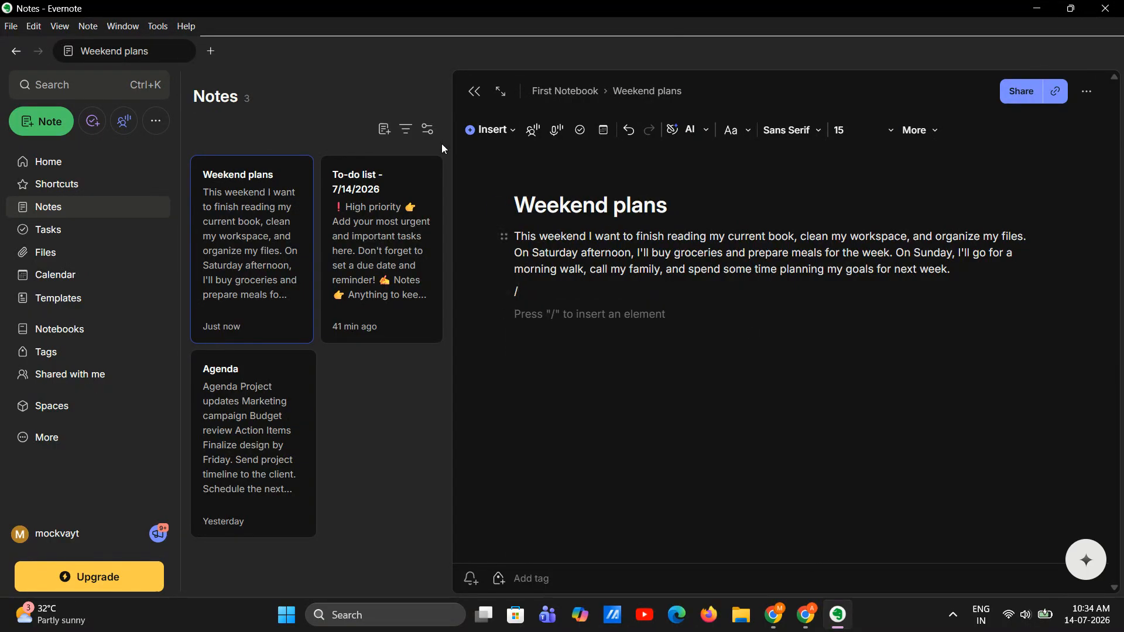
pyautogui.click(490, 130)
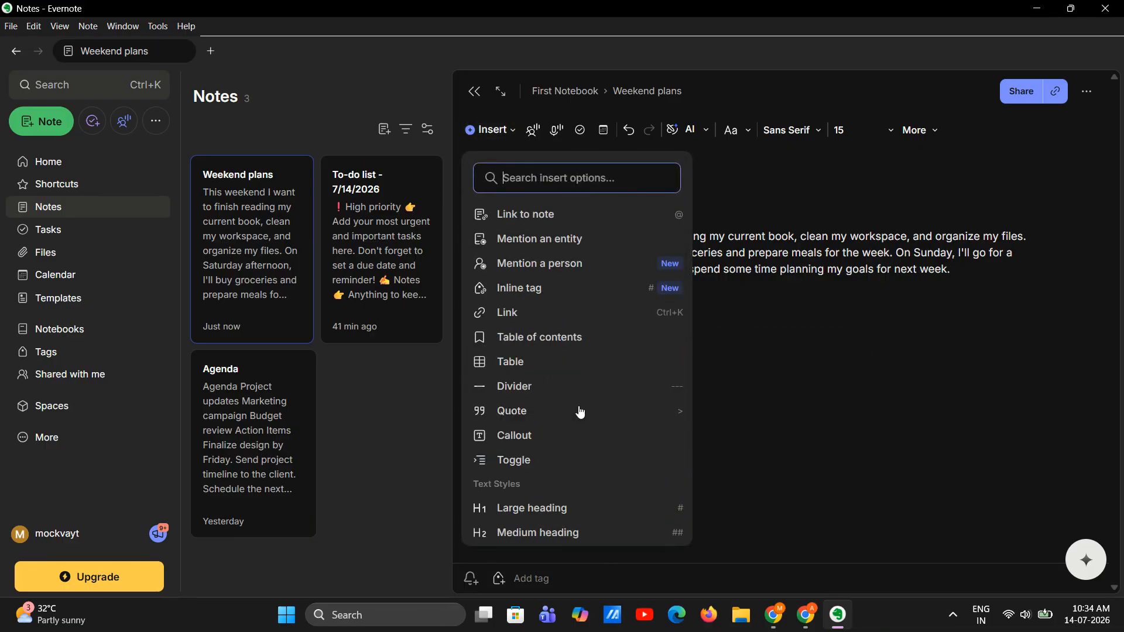
pyautogui.scroll(-5, 530, 422)
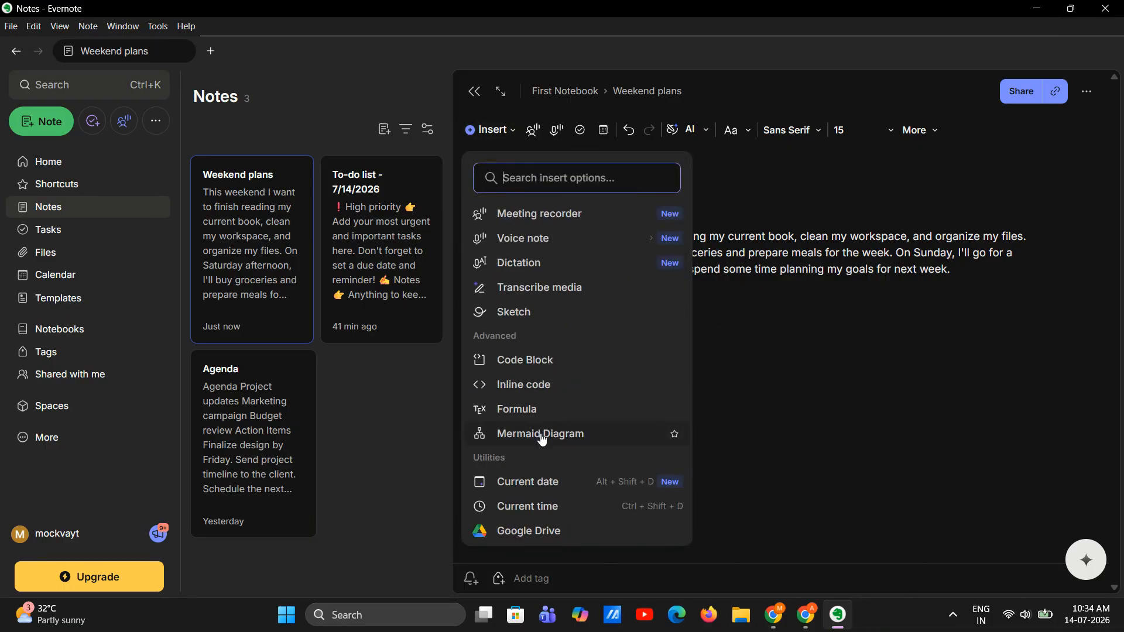
pyautogui.click(781, 422)
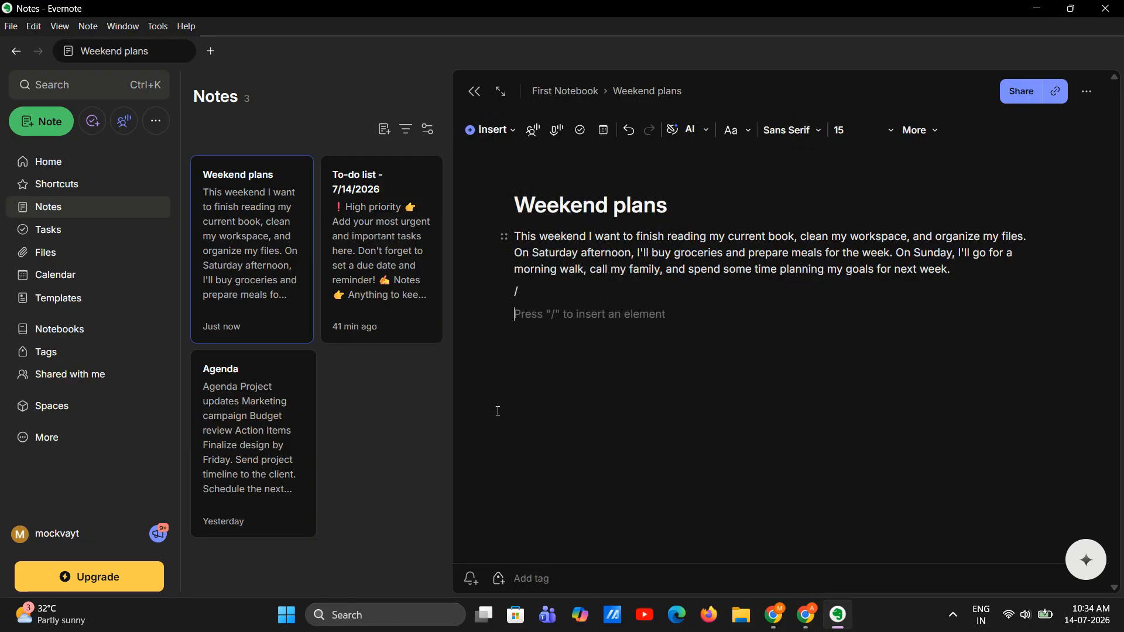
# Create a notebook named "Work" and add a blank note to it.
pyautogui.click(85, 338)
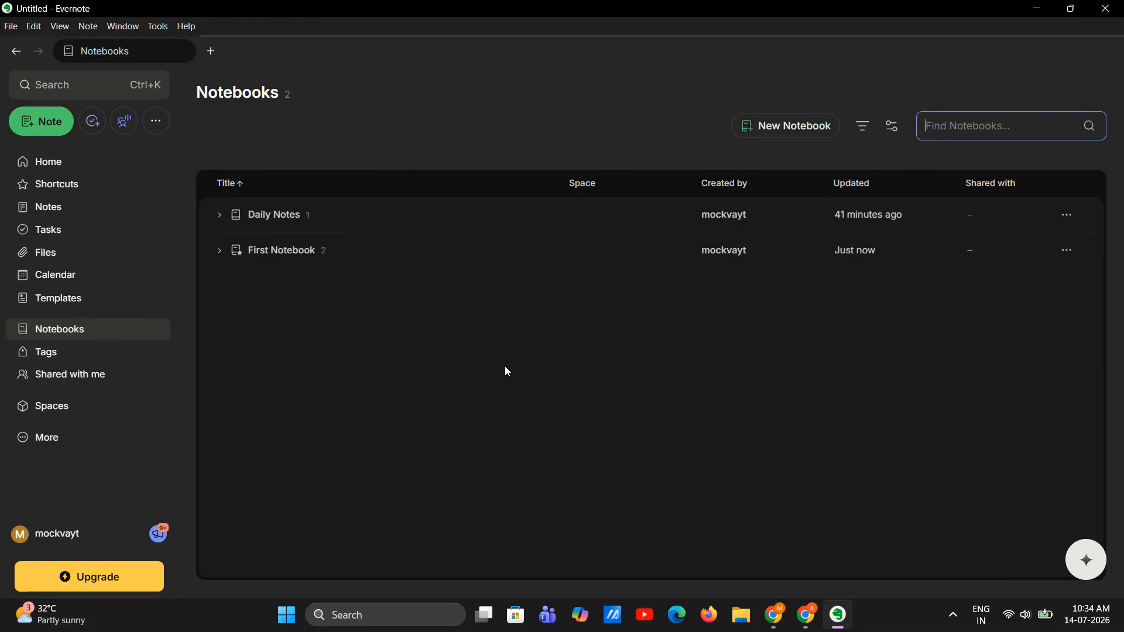
pyautogui.click(782, 130)
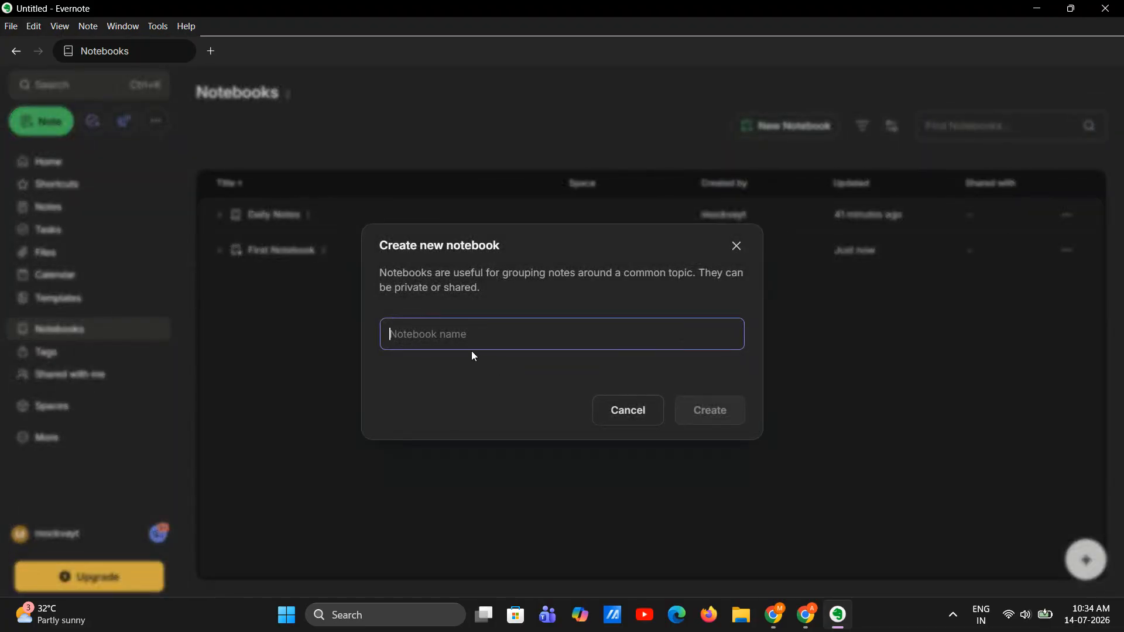
pyautogui.write('W')
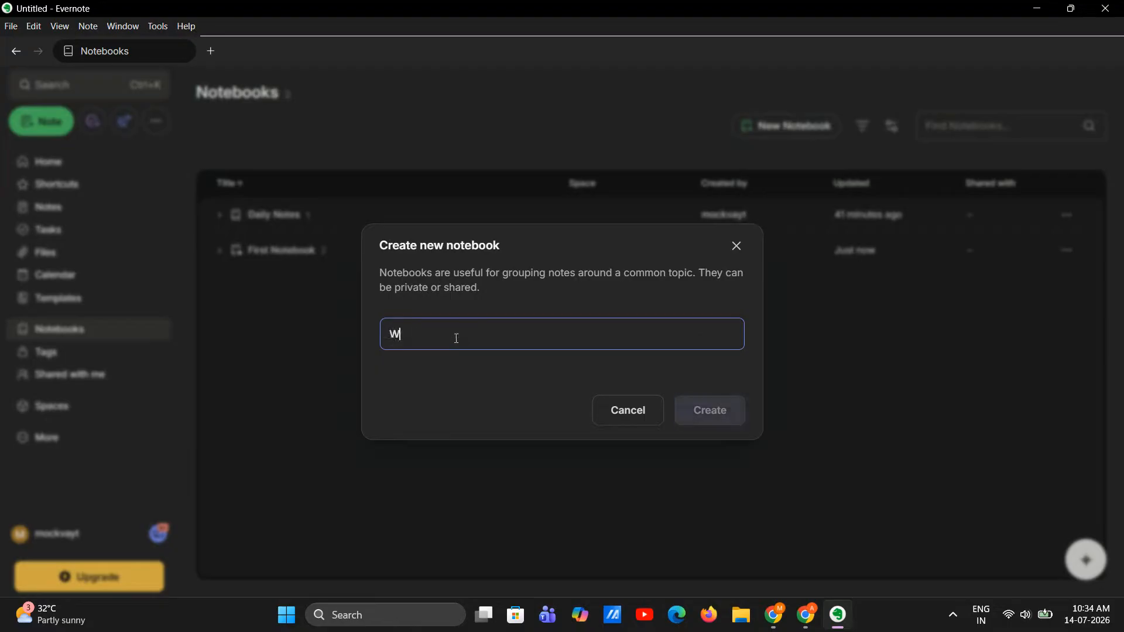
pyautogui.write('ork')
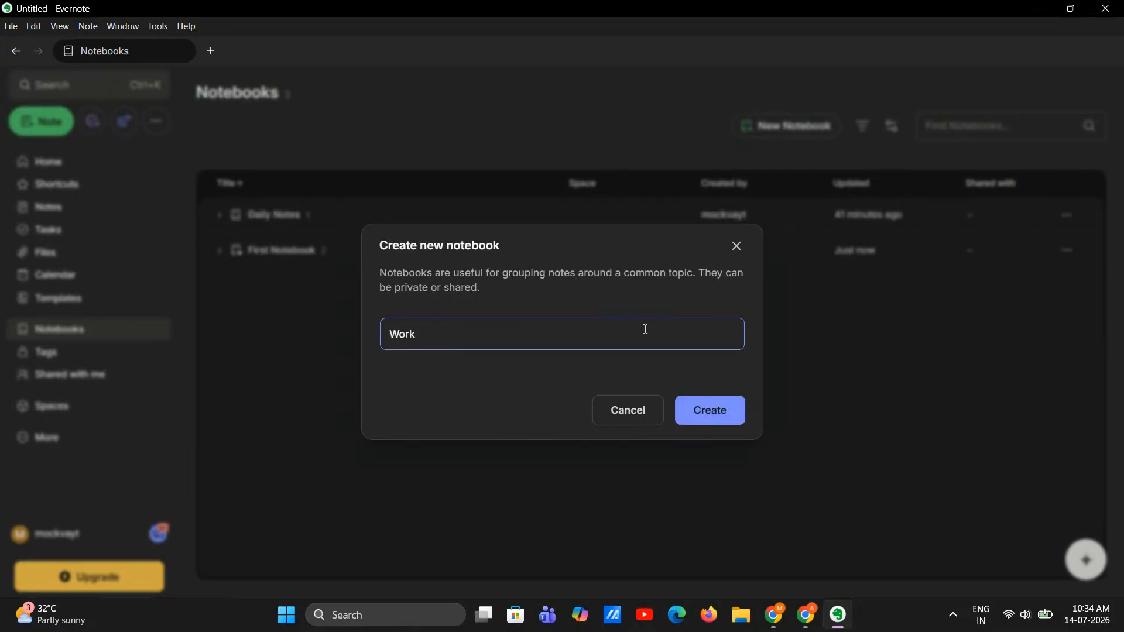
pyautogui.click(724, 420)
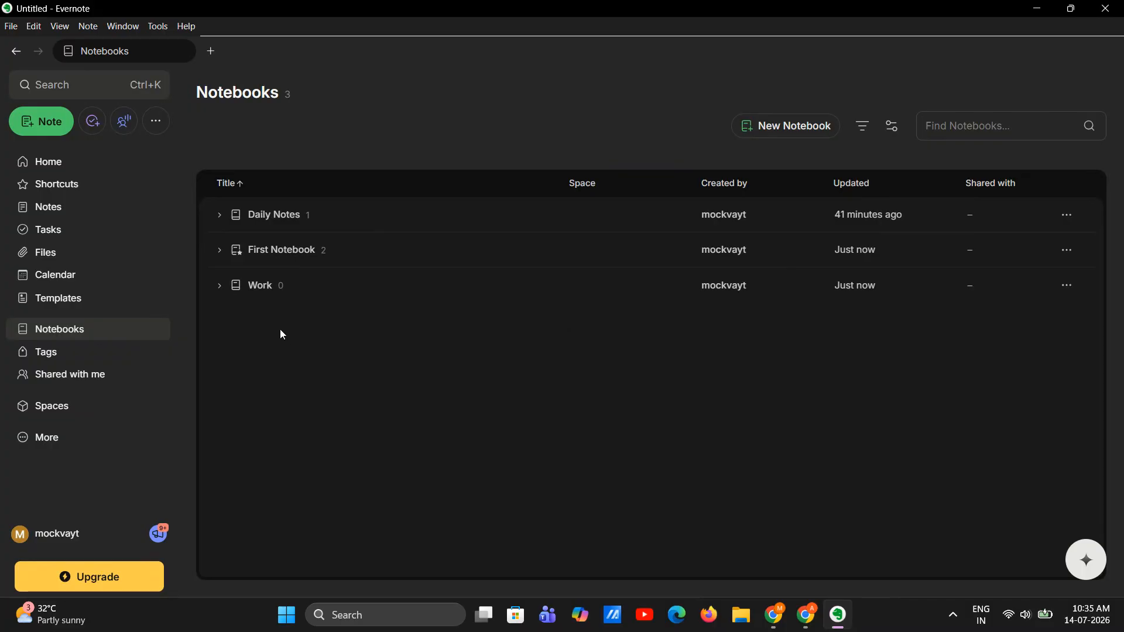
pyautogui.click(263, 290)
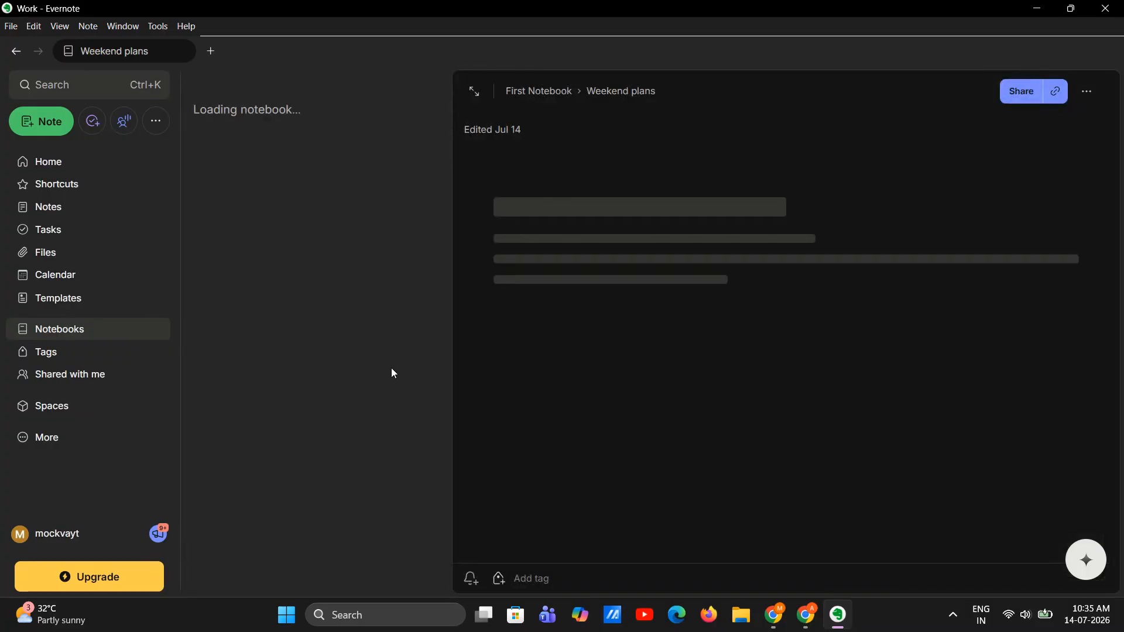
pyautogui.click(364, 129)
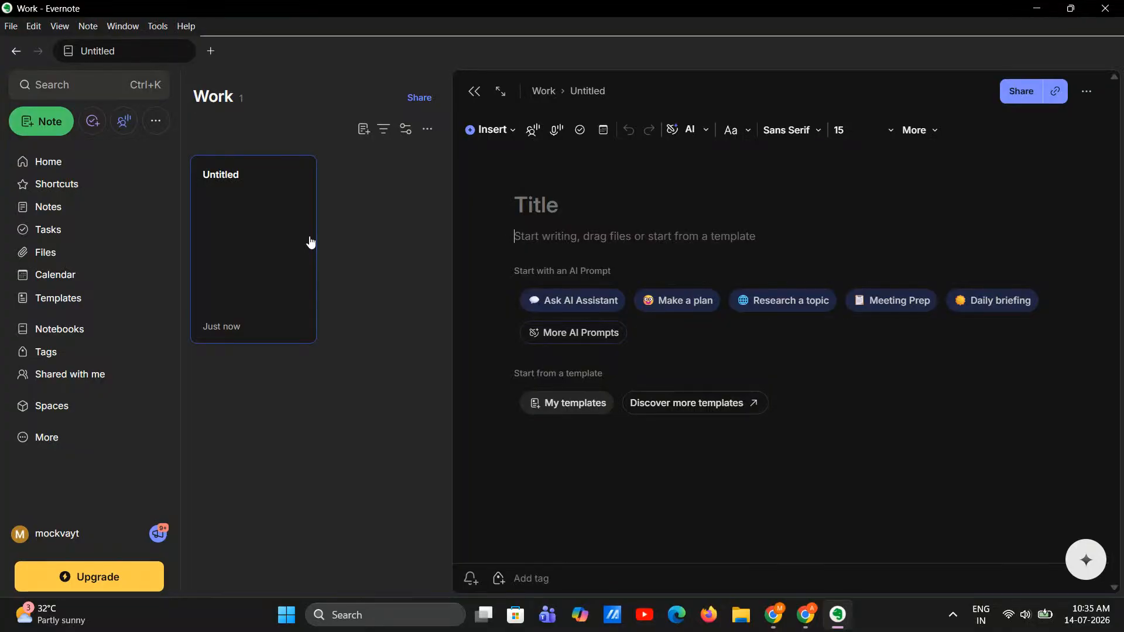
# Try out a new task with a reminder in 4 hours and low priority, and discard it without creating it.
pyautogui.click(44, 231)
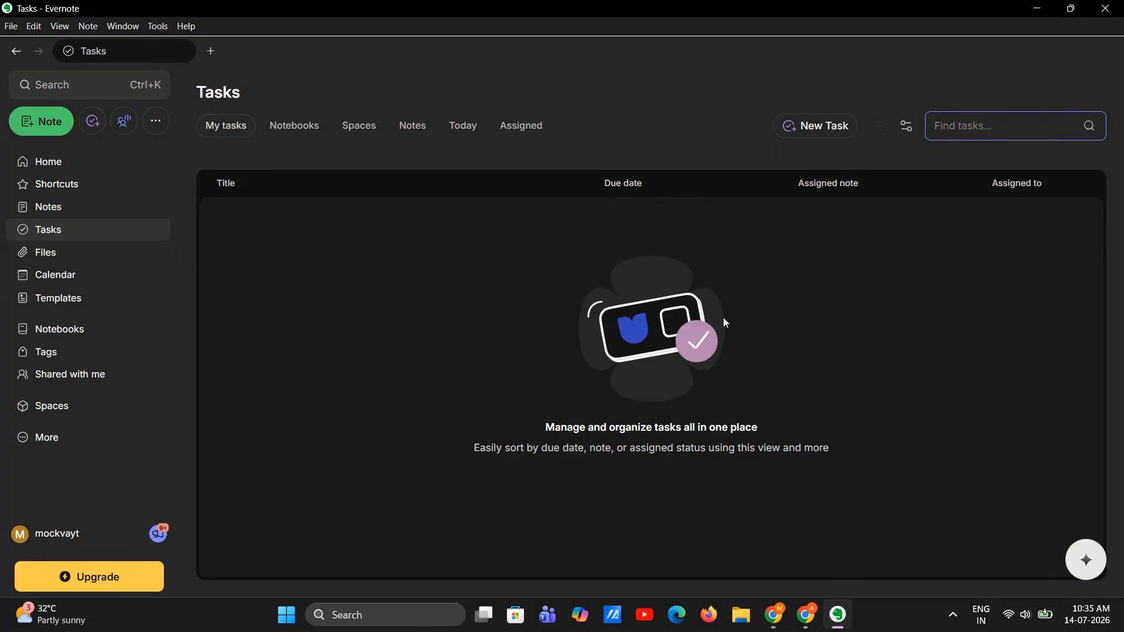
pyautogui.click(802, 126)
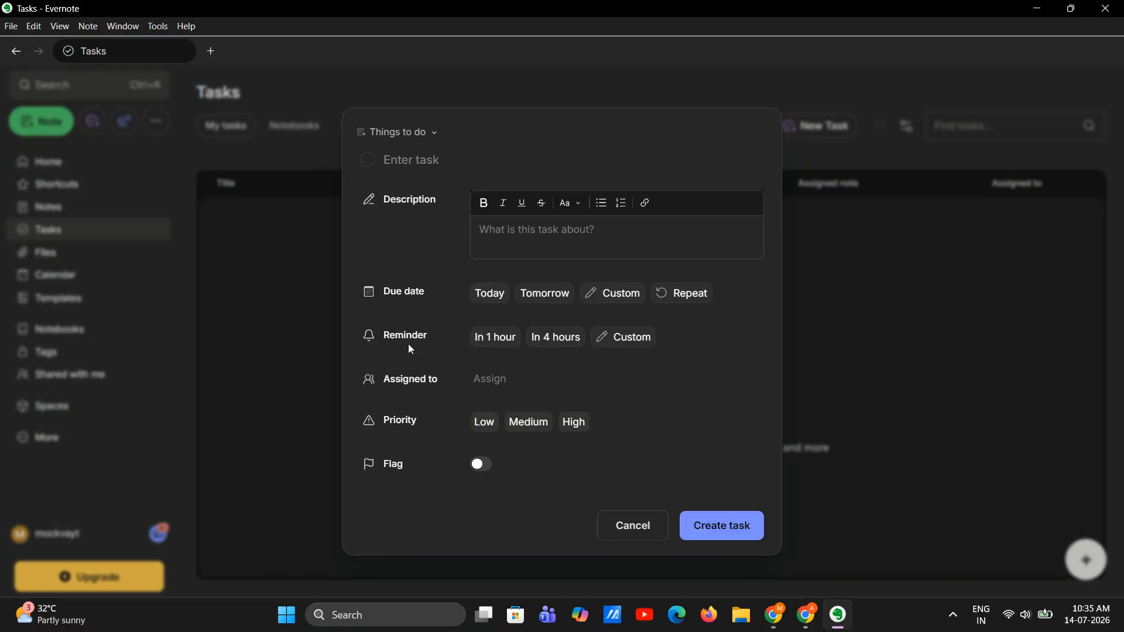
pyautogui.click(561, 340)
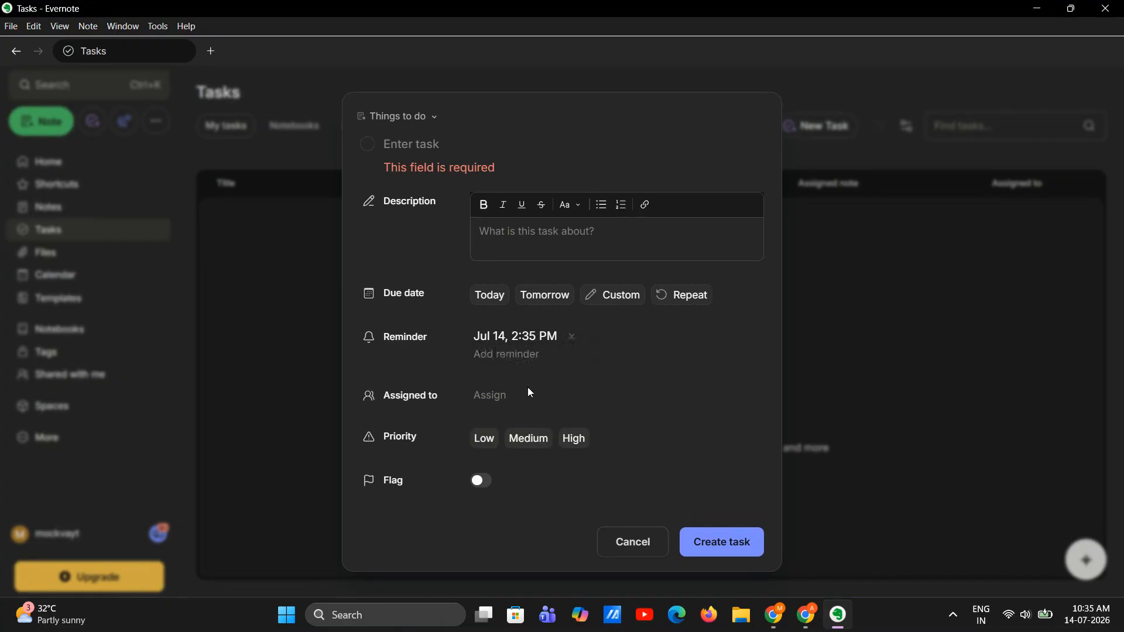
pyautogui.click(530, 222)
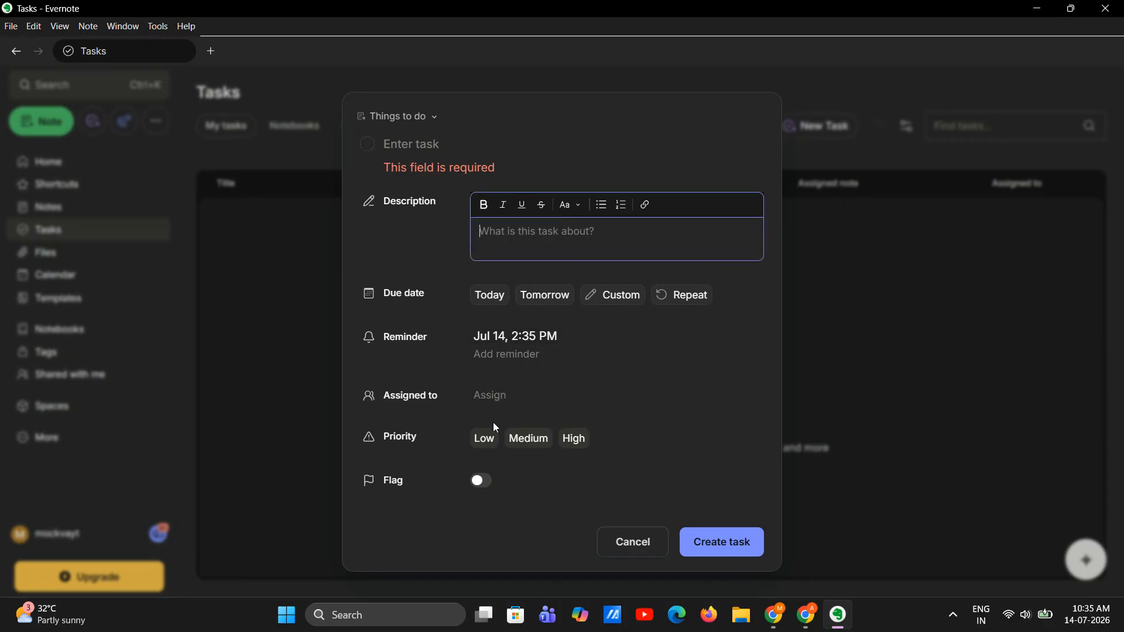
pyautogui.click(486, 439)
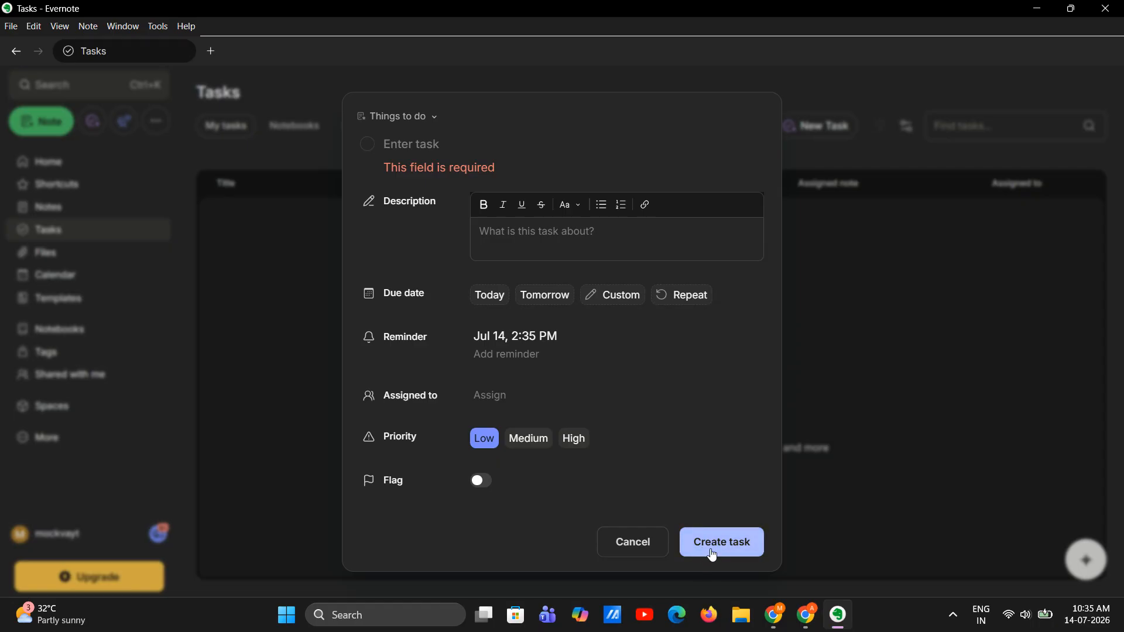
pyautogui.click(529, 228)
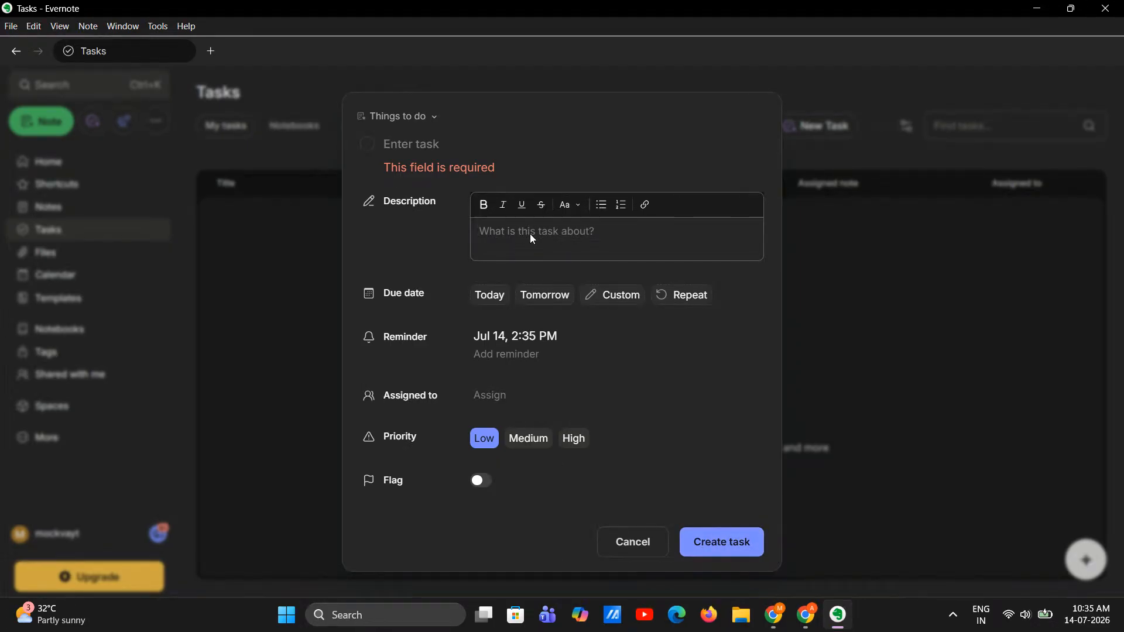
pyautogui.click(629, 554)
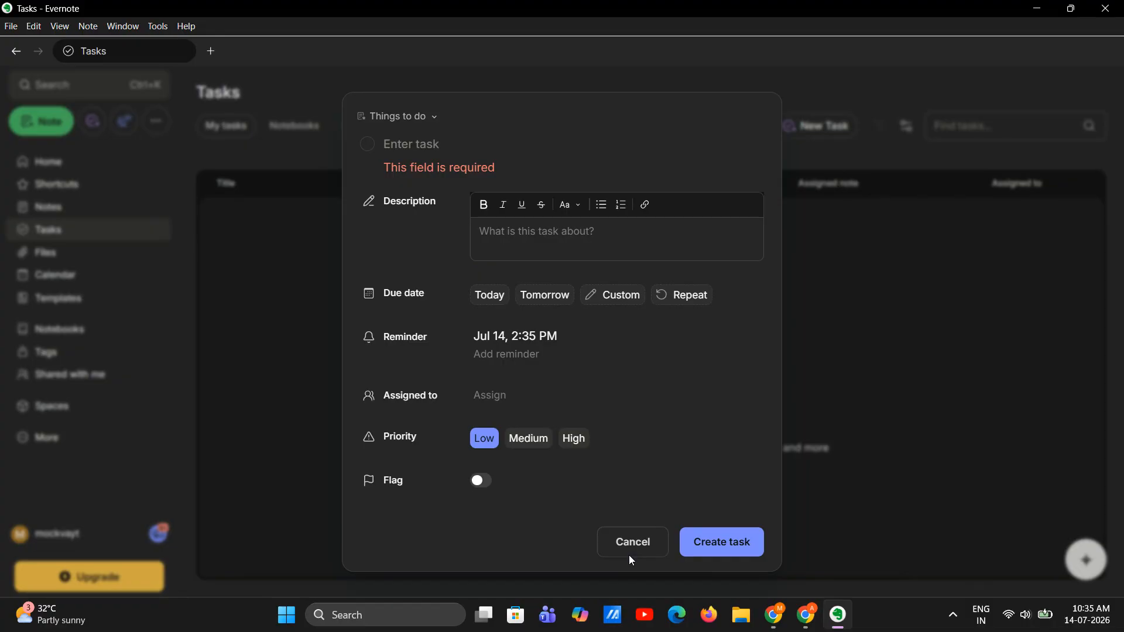
pyautogui.click(637, 544)
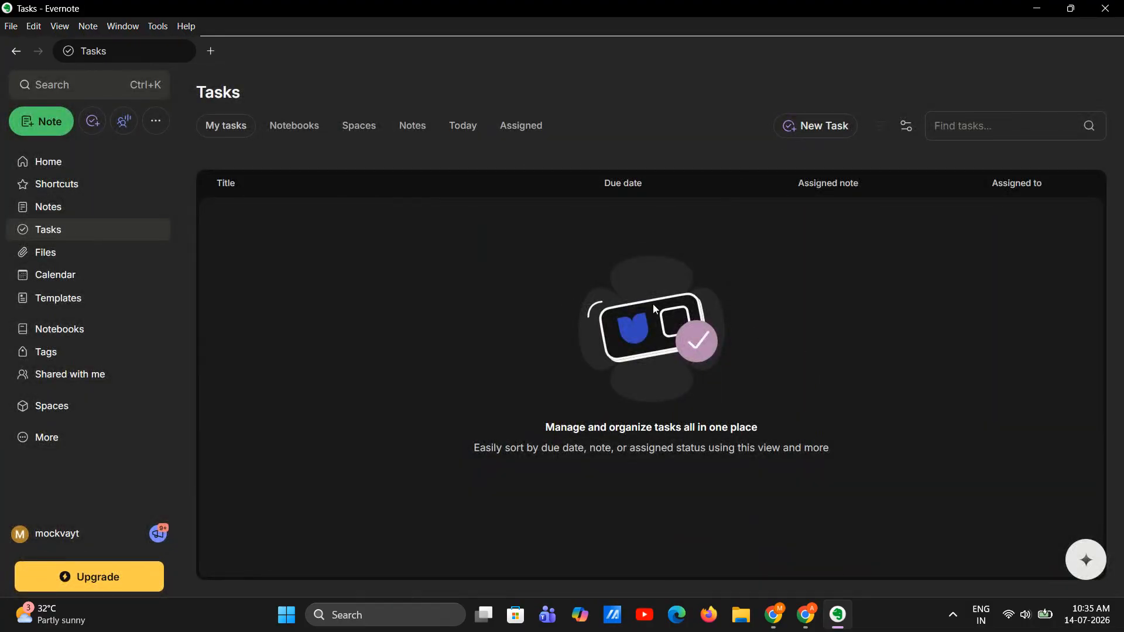